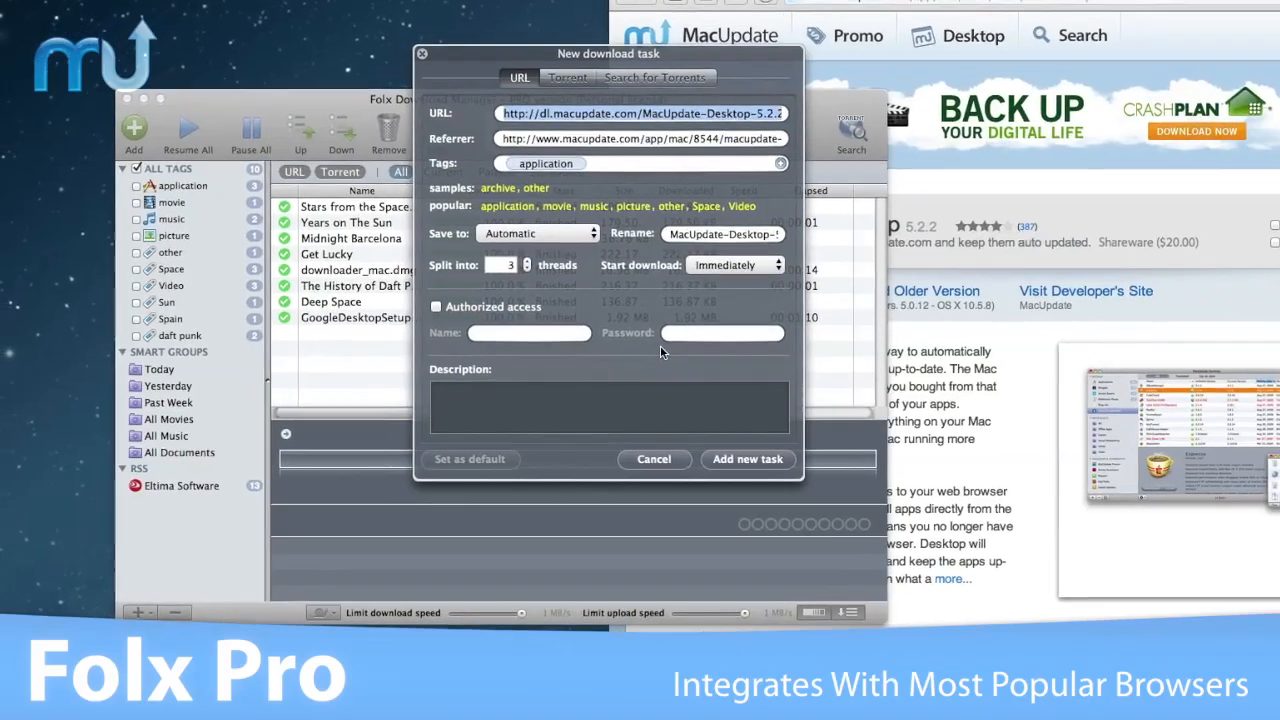
Finish adding the new download task so the caught file types can be reviewed.
click(730, 459)
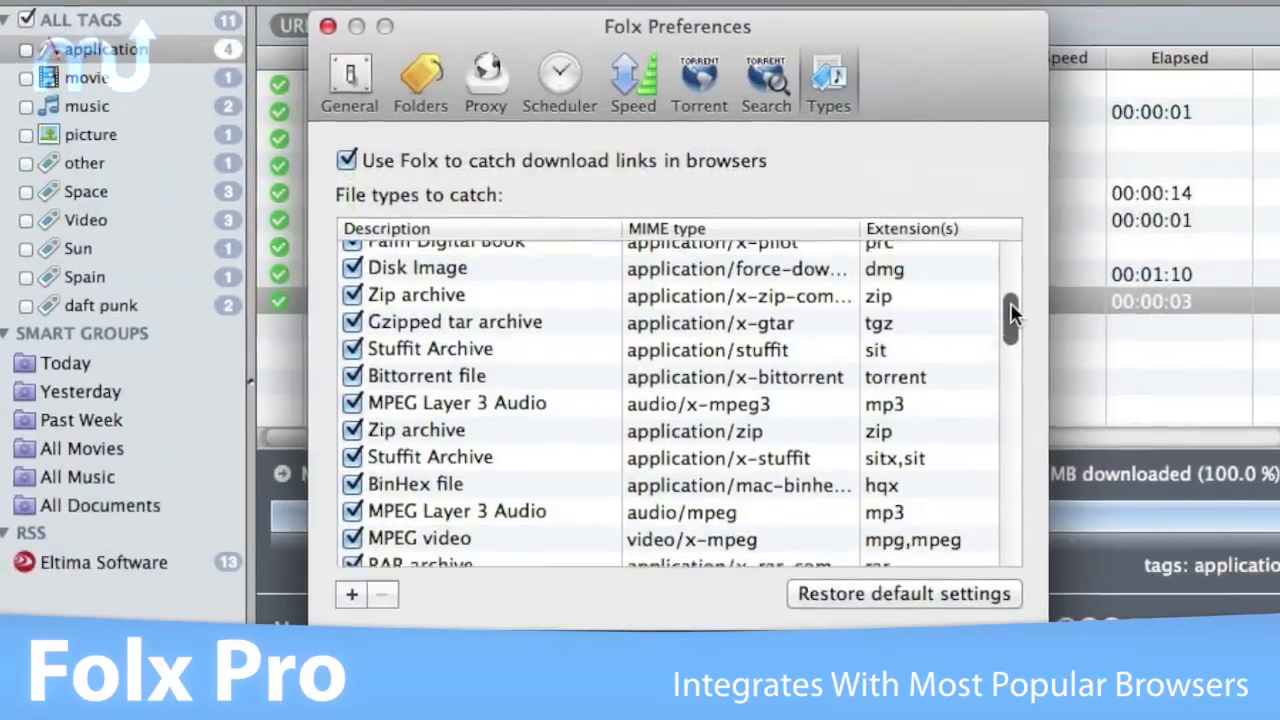
drag(1016, 300, 987, 360)
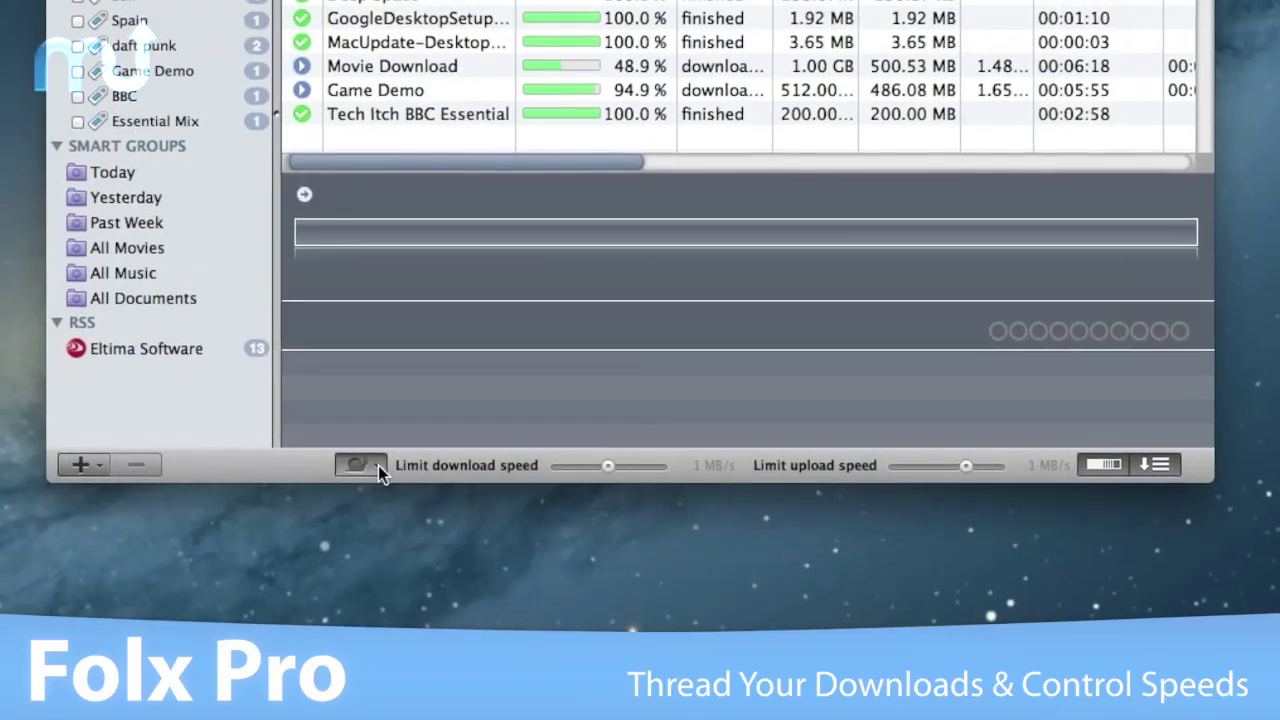
Switch the speed mode to Smart Speed Adjustment and raise the download limit to 1 MB/s.
click(378, 465)
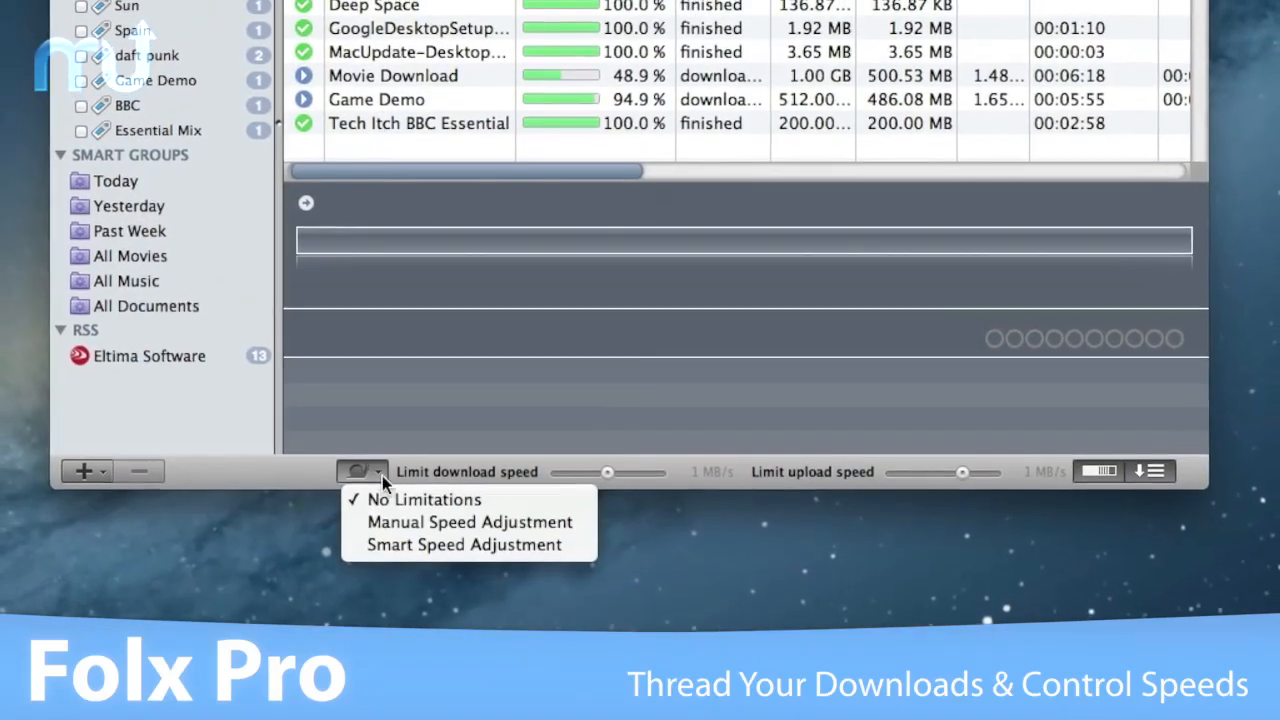
click(471, 554)
drag(603, 506, 645, 508)
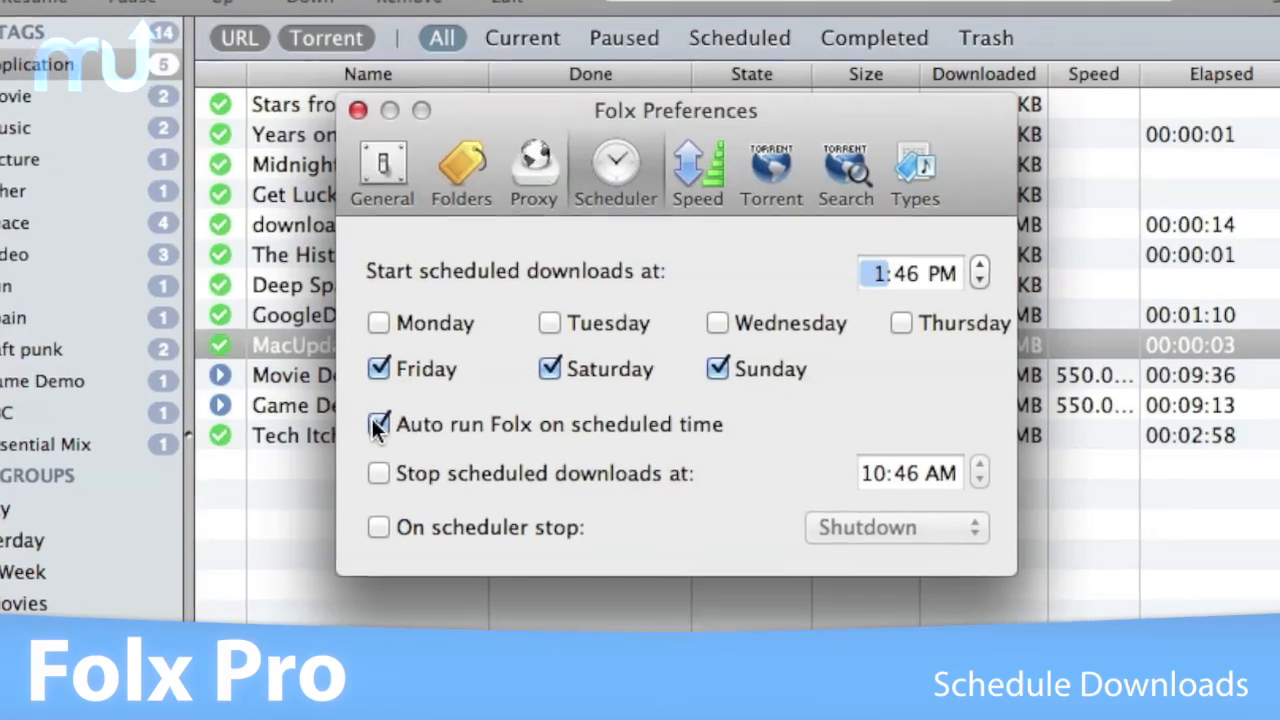
Turn on an action for scheduler stop, review the shutdown choices, and accept the Tech Itch tag.
click(385, 529)
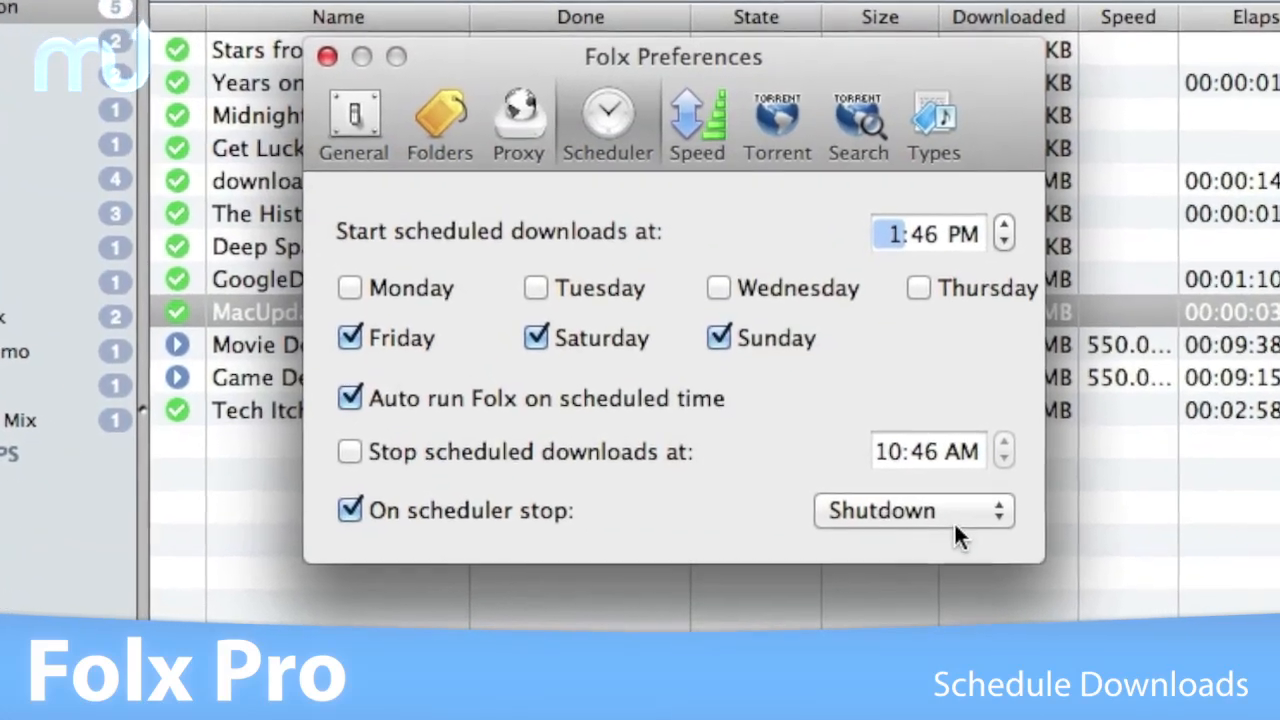
click(958, 516)
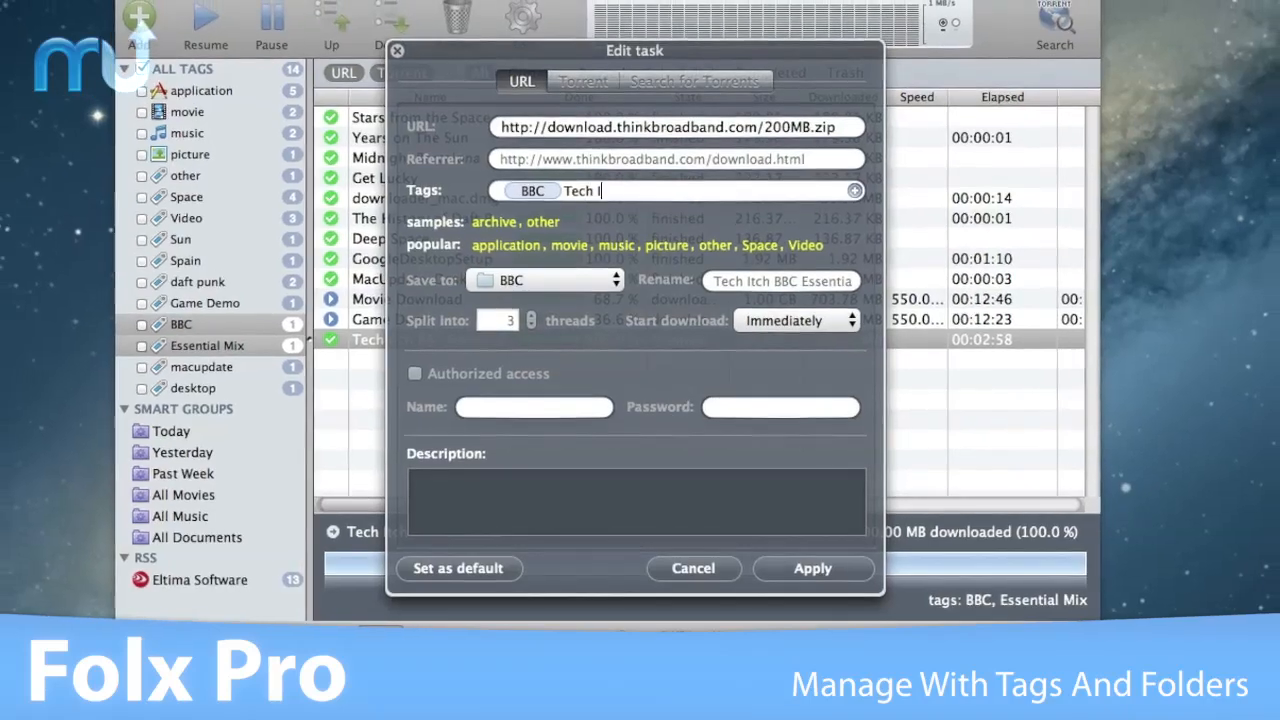
text(Itch)
key(Return)
text(E)
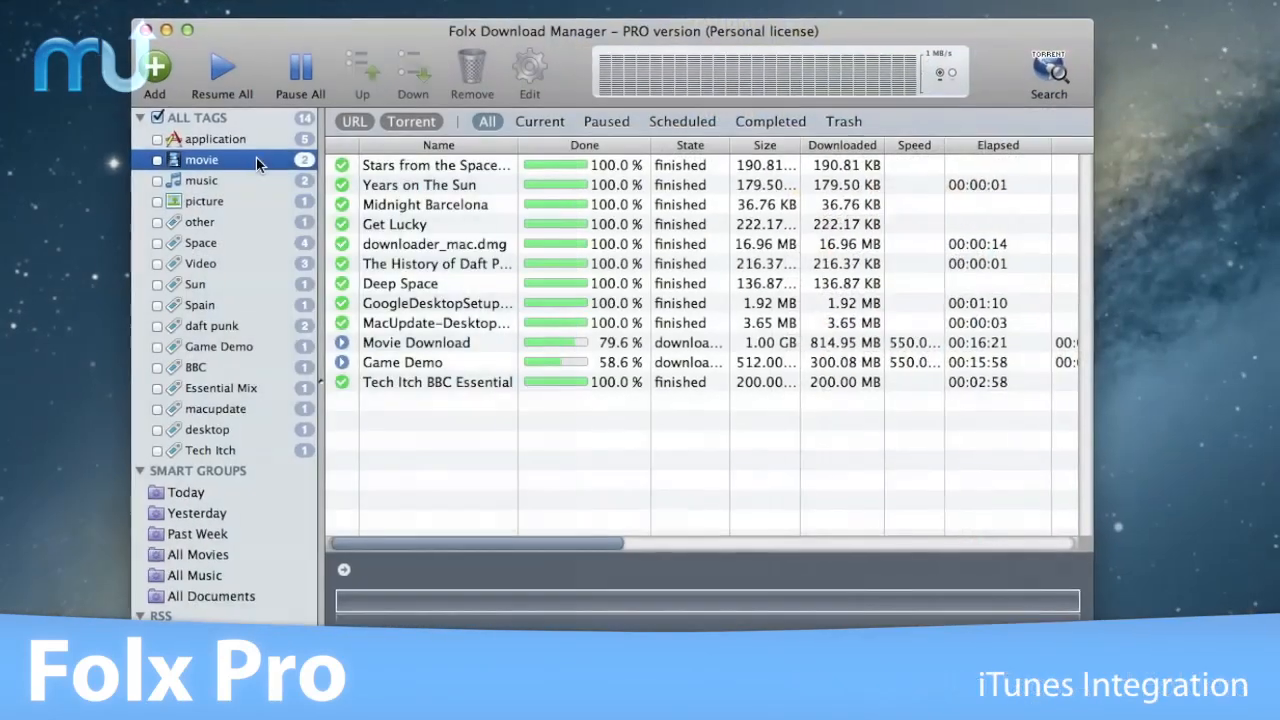
Enable iTunes integration for the music tag from its context menu.
click(367, 288)
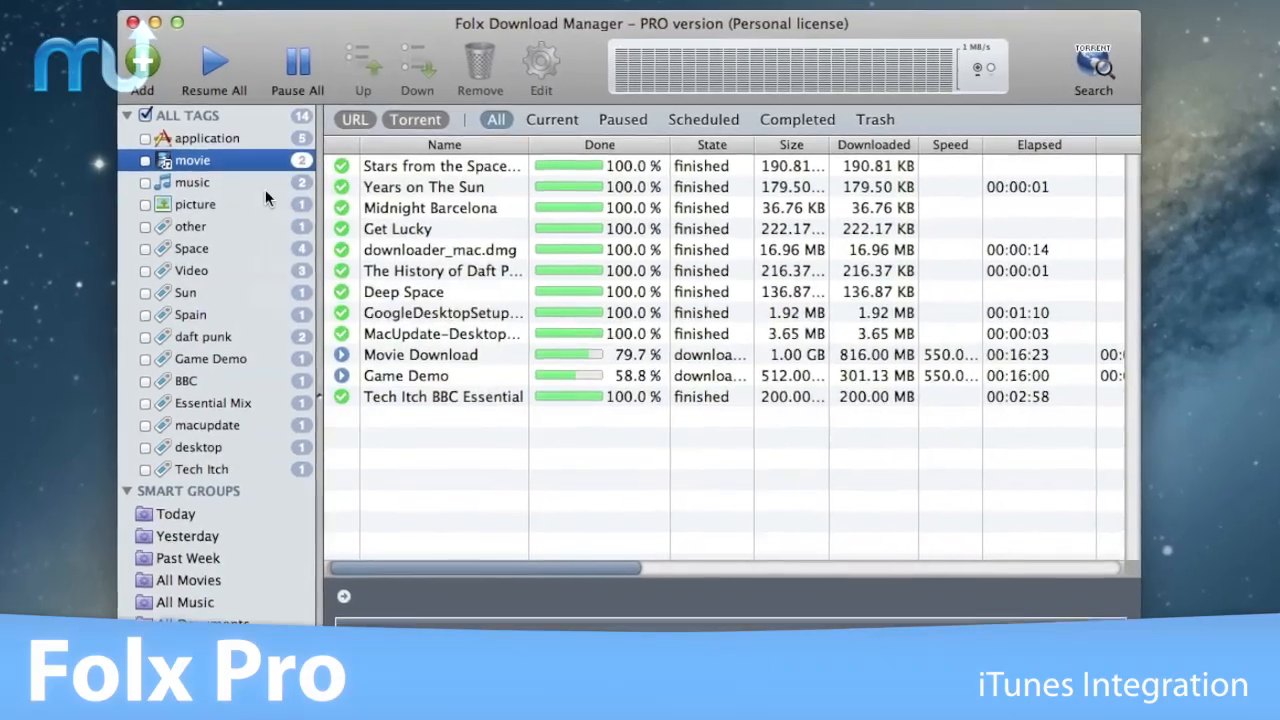
click(193, 188)
right_click(239, 184)
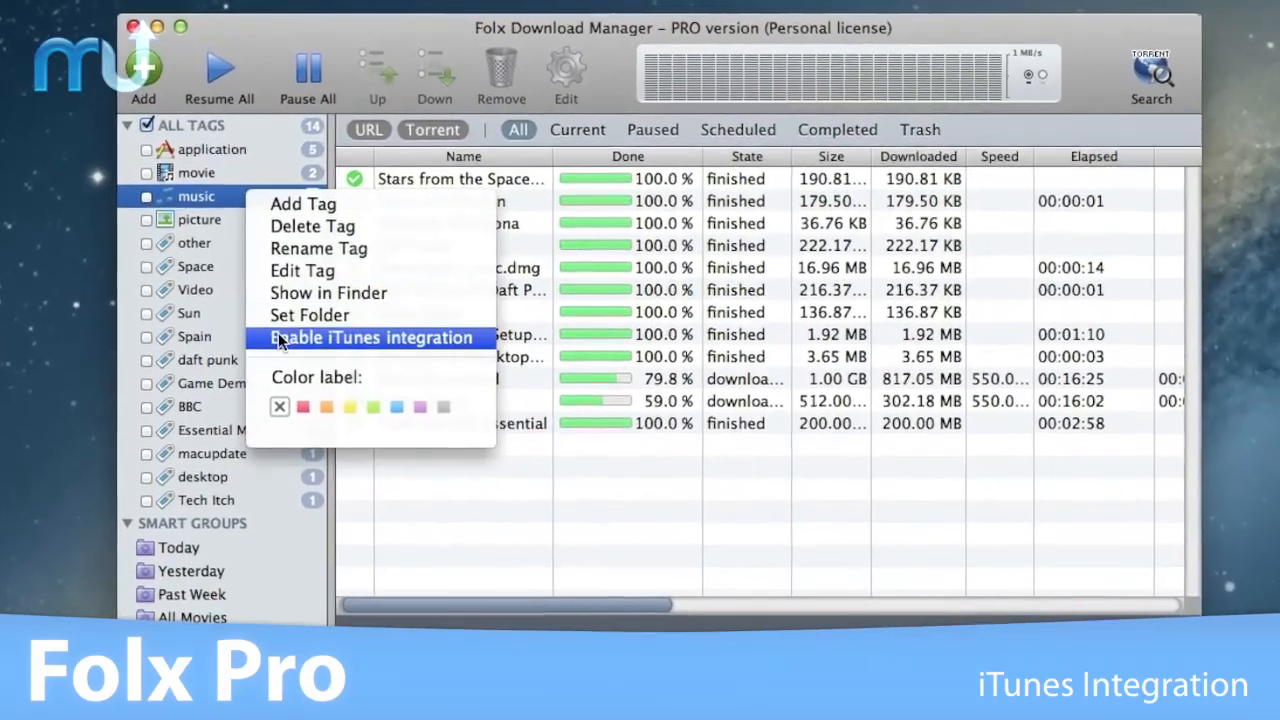
click(287, 352)
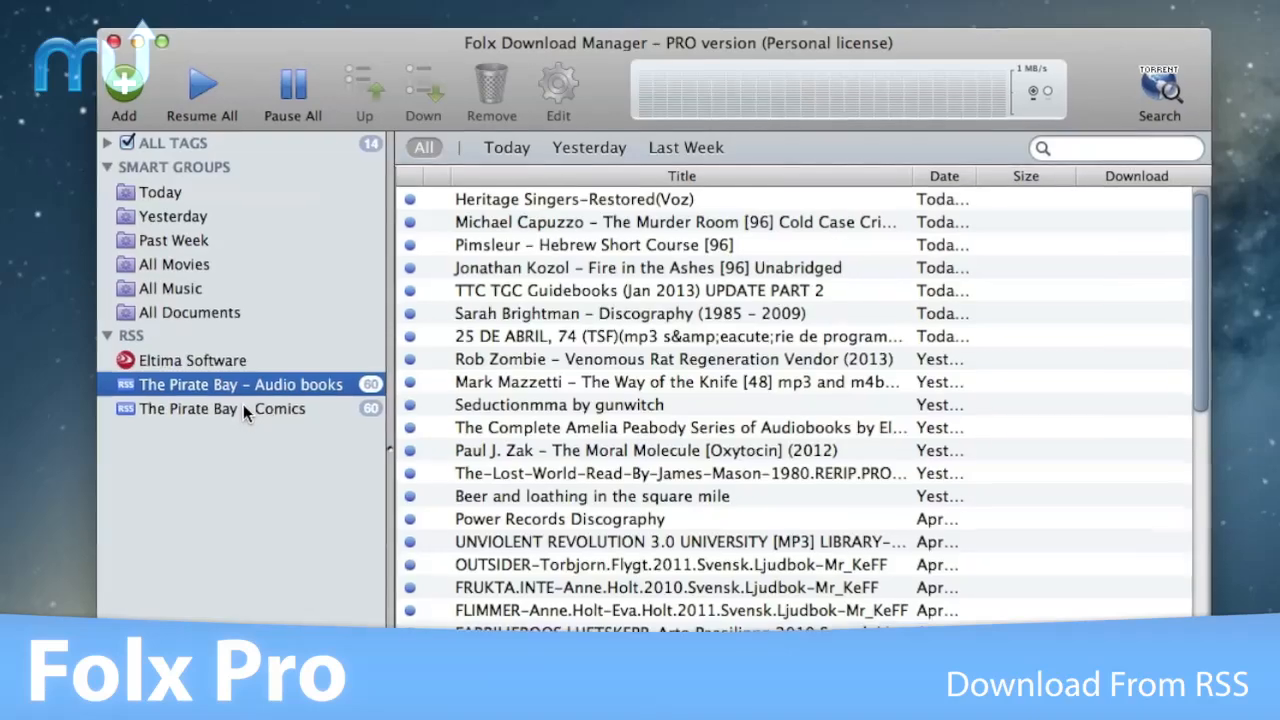
Show The Pirate Bay - Comics RSS feed.
click(243, 400)
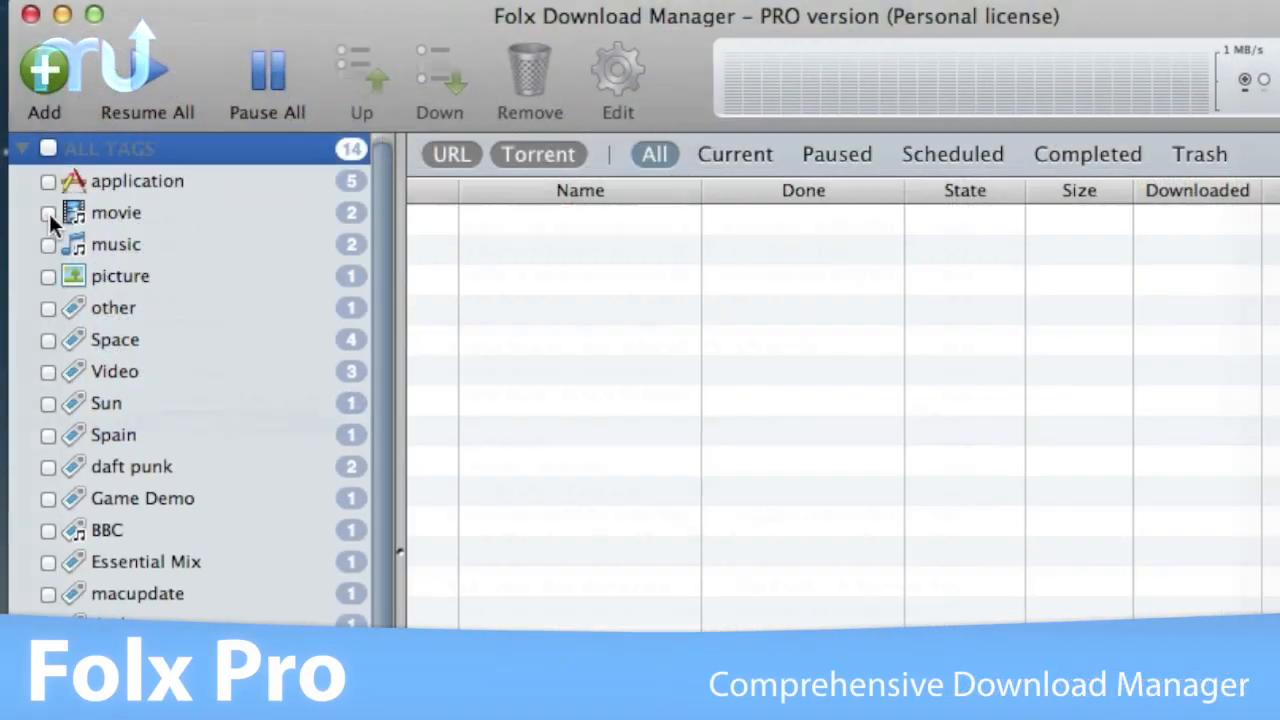
Filter to the movie tag, then show downloads from all tags, all twelve finished.
click(48, 210)
click(46, 209)
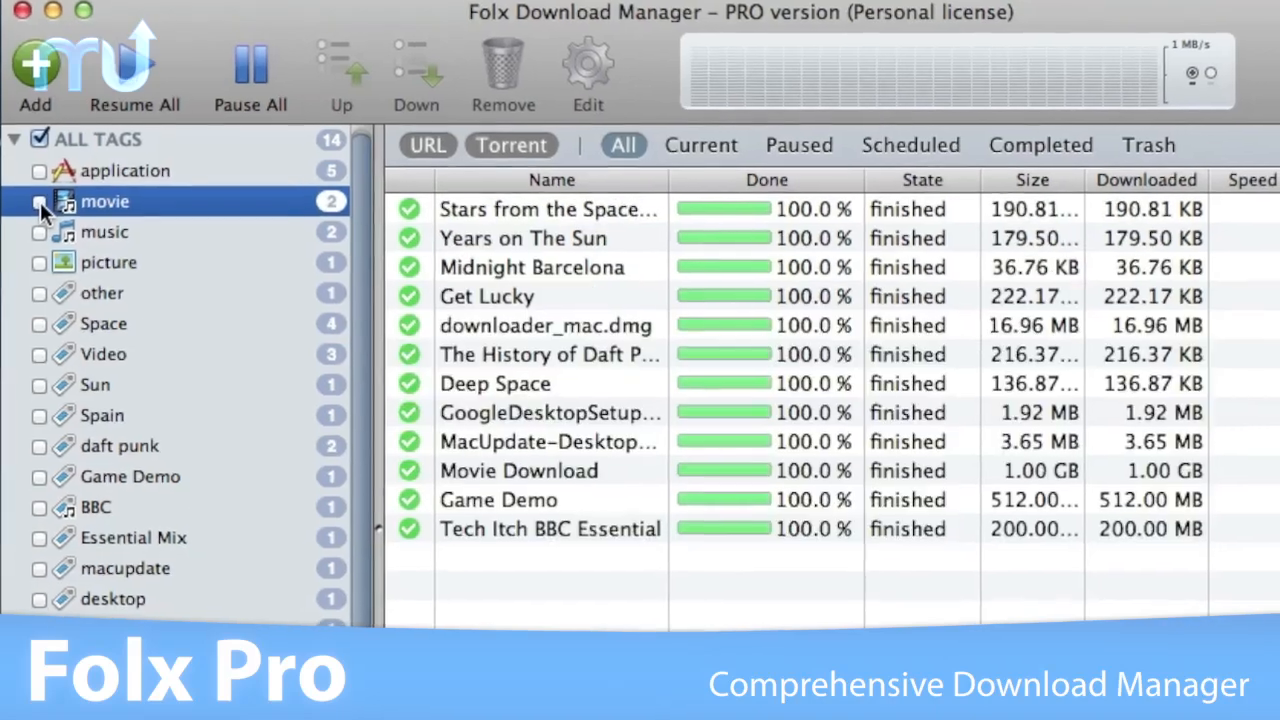